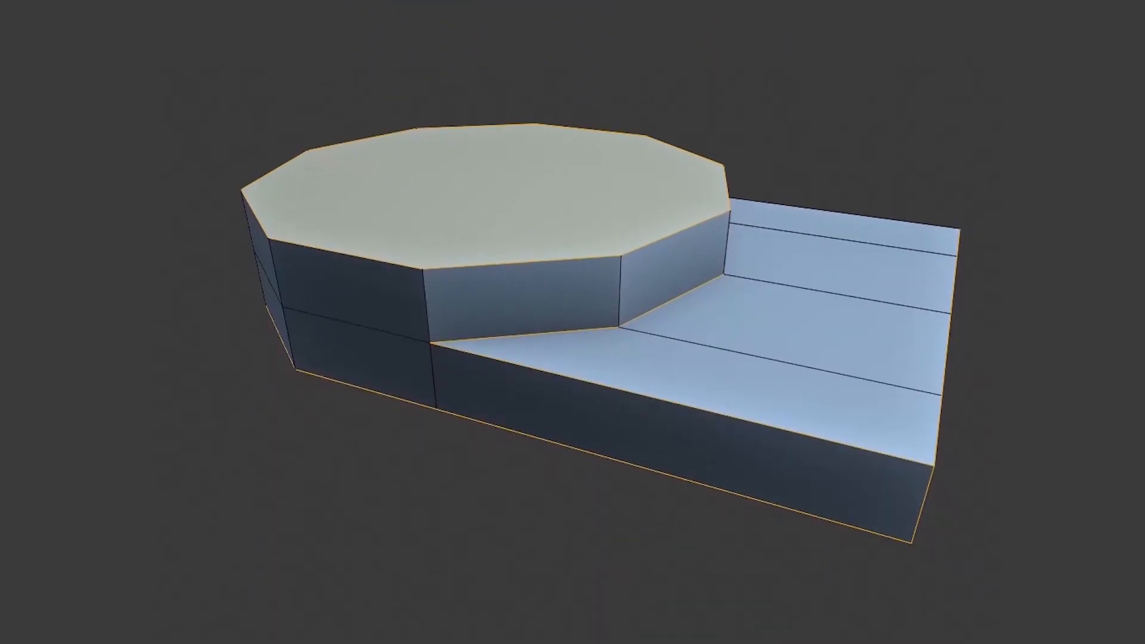
# Bevel the selected edges of the disc-and-plate model, add level 3 subdivision and clear the selection.
pyautogui.hotkey('ctrl', 'b')
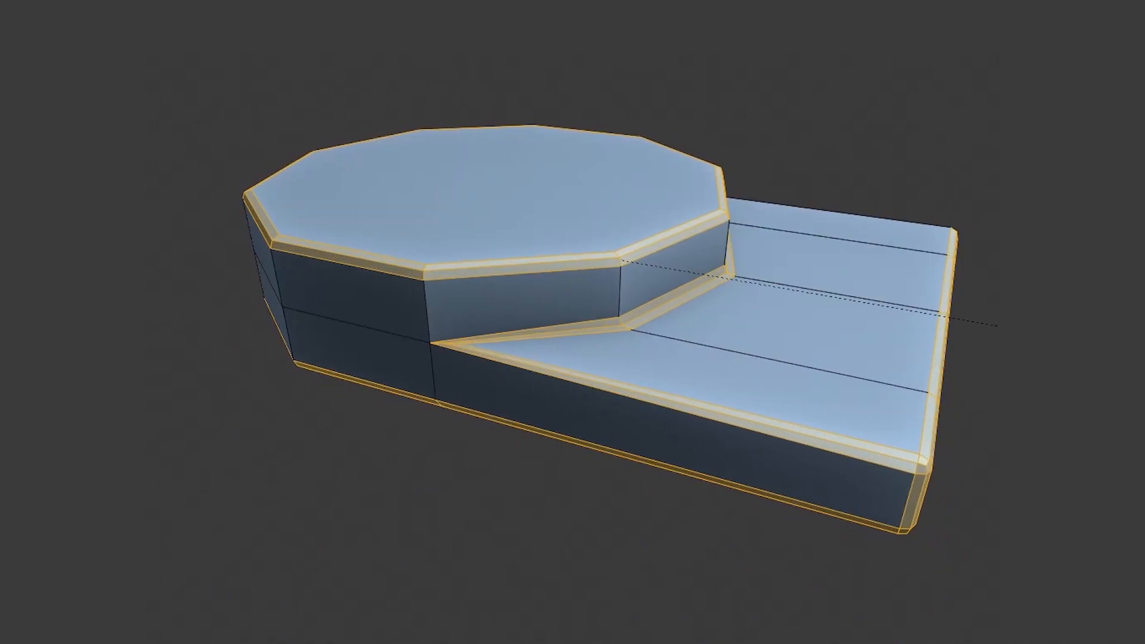
pyautogui.hotkey('ctrl', '3')
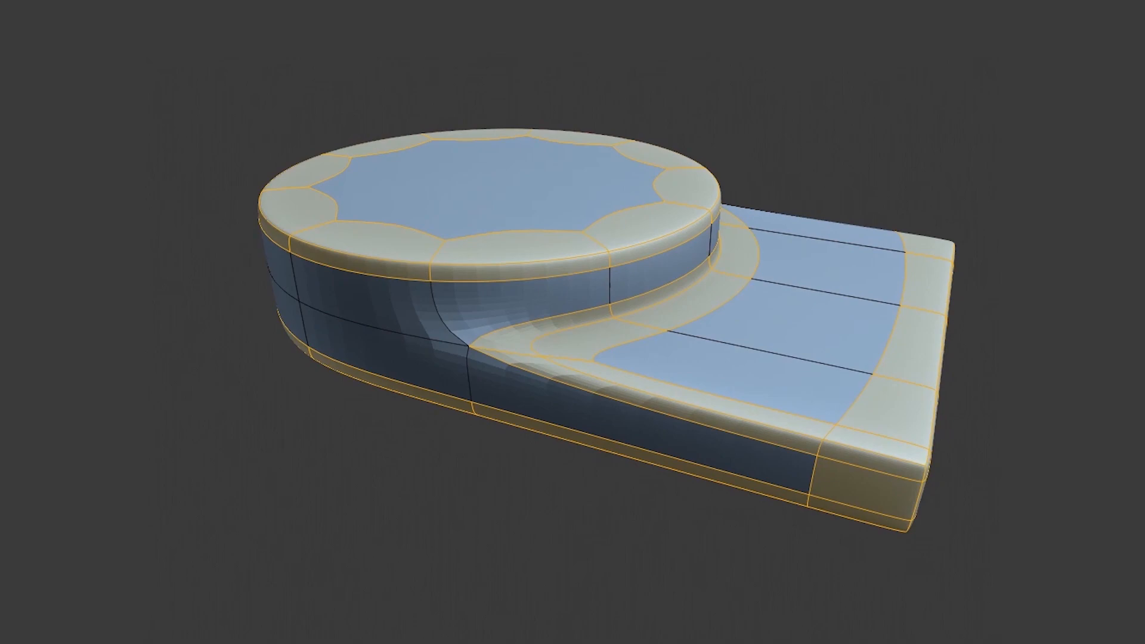
pyautogui.hotkey('alt', 'a')
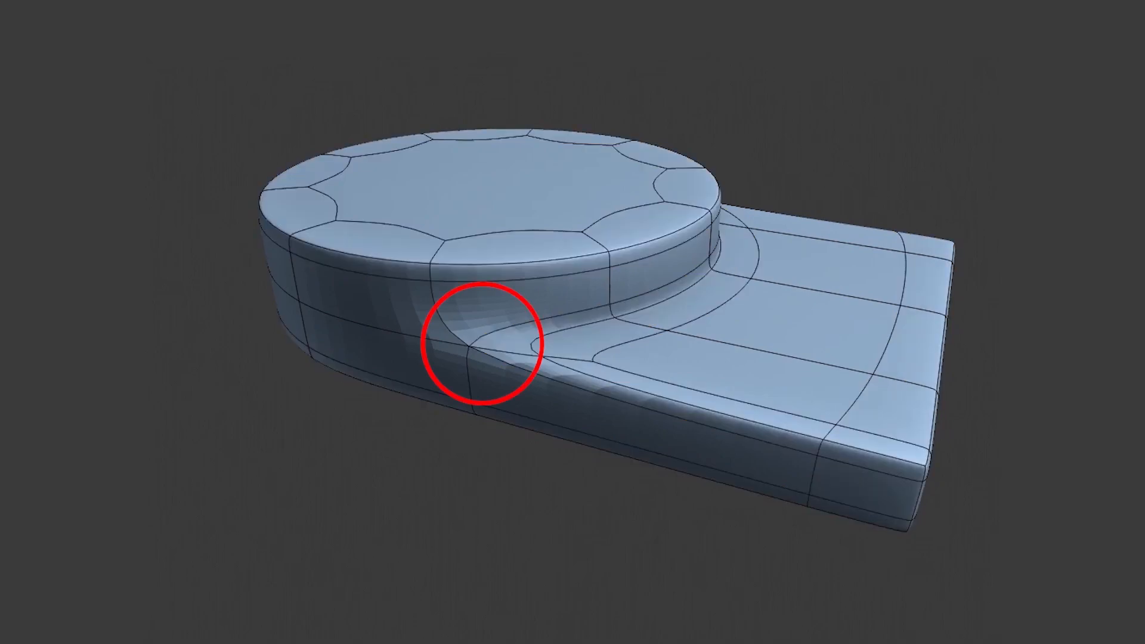
pyautogui.moveTo(572, 358); pyautogui.dragTo(577, 326, button='middle')
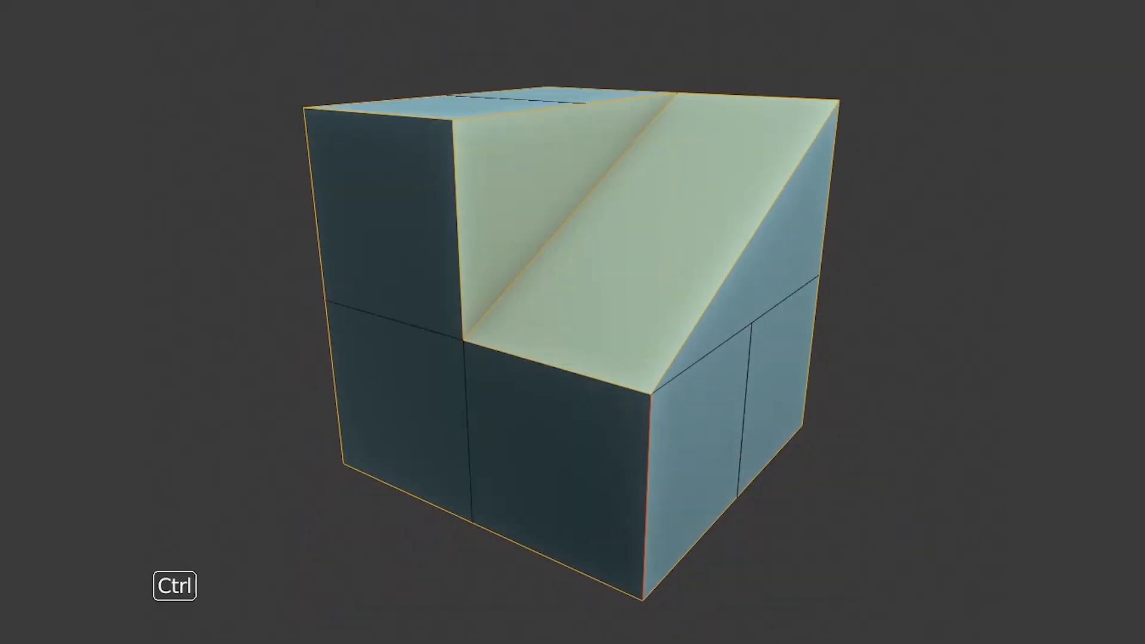
# Bevel the notched cube's selected edges, cycling the outer miter option to widen the bevel at the inner corner.
pyautogui.hotkey('ctrl', 'b')
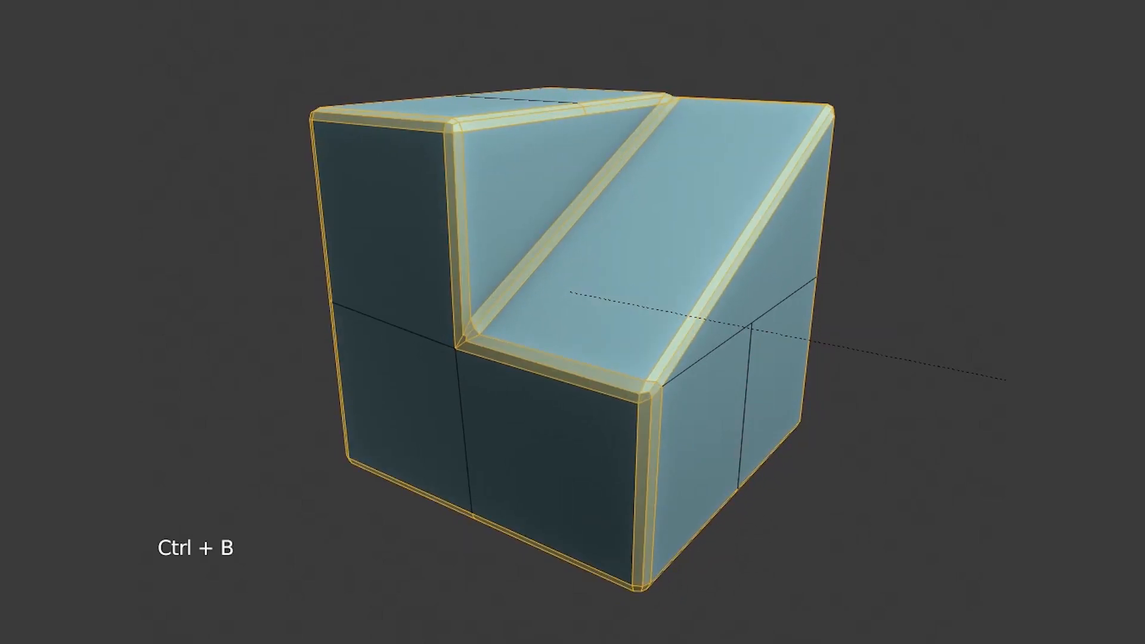
pyautogui.press('o')
pyautogui.press('o')
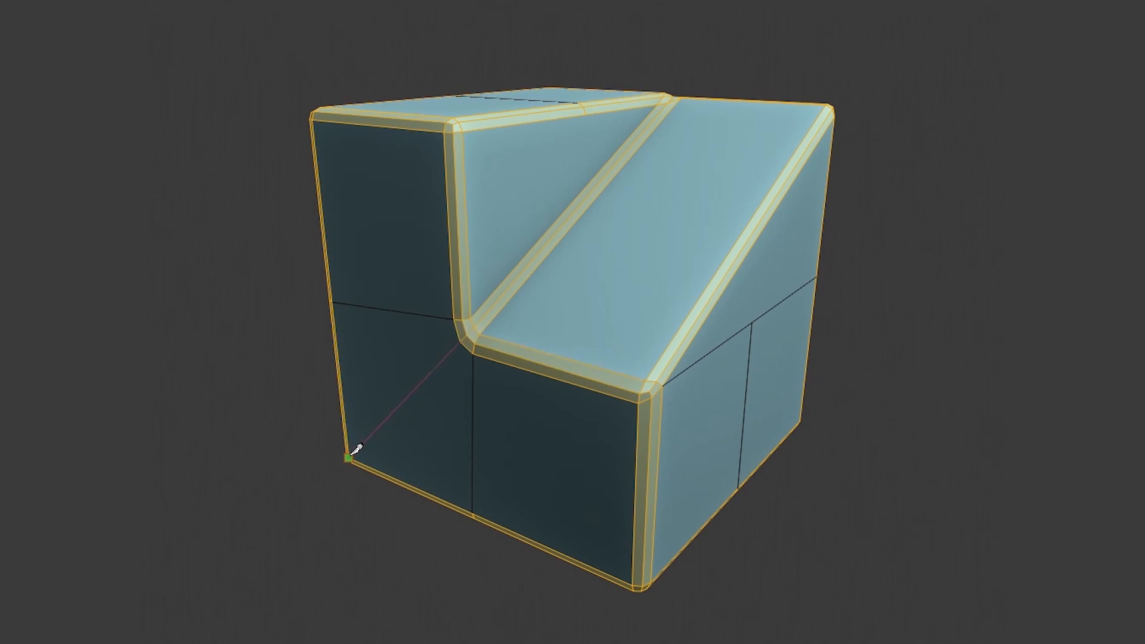
# Cut an edge from the notch's inner corner to the front face's opposite bottom corner, and subdivide the cube at level 3.
pyautogui.click(305, 440)
pyautogui.press('Return')
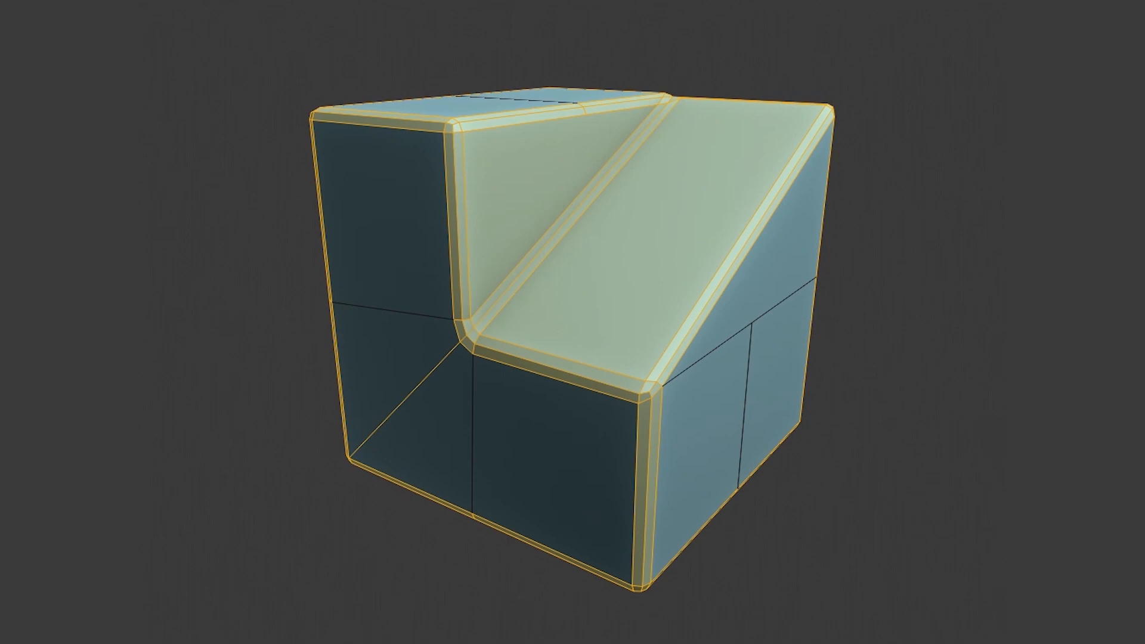
pyautogui.hotkey('ctrl', '3')
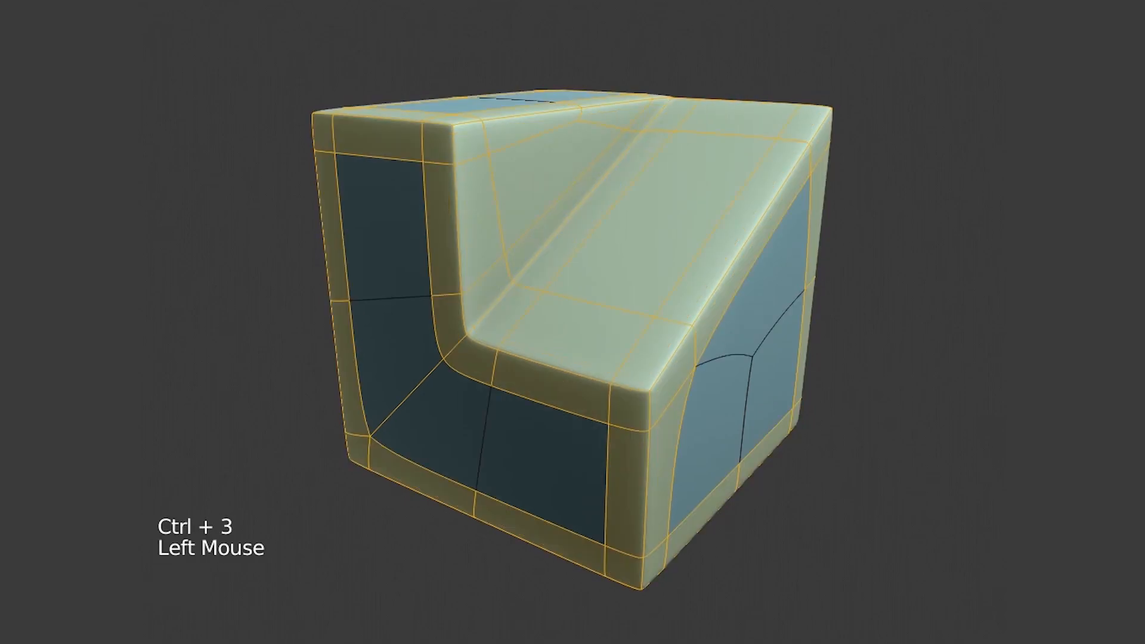
pyautogui.press('a')
pyautogui.moveTo(573, 322); pyautogui.dragTo(656, 298, button='middle')
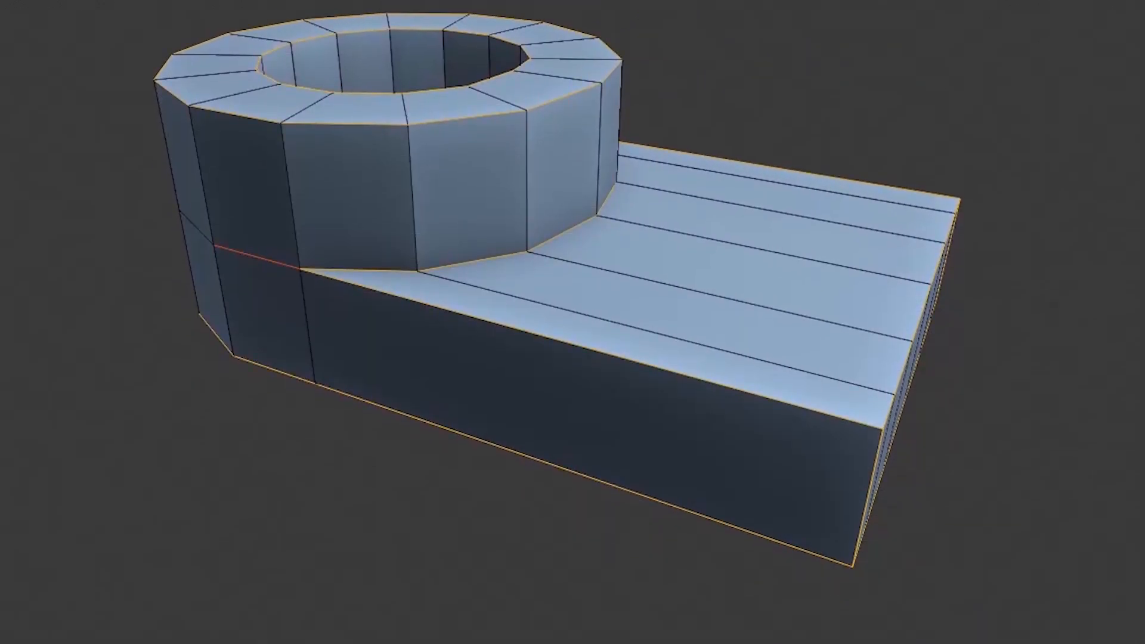
# Bevel the selected edges of the ring-and-plate model and dissolve the stray vertex at the bevel's end on the cylinder wall.
pyautogui.hotkey('ctrl', 'b')
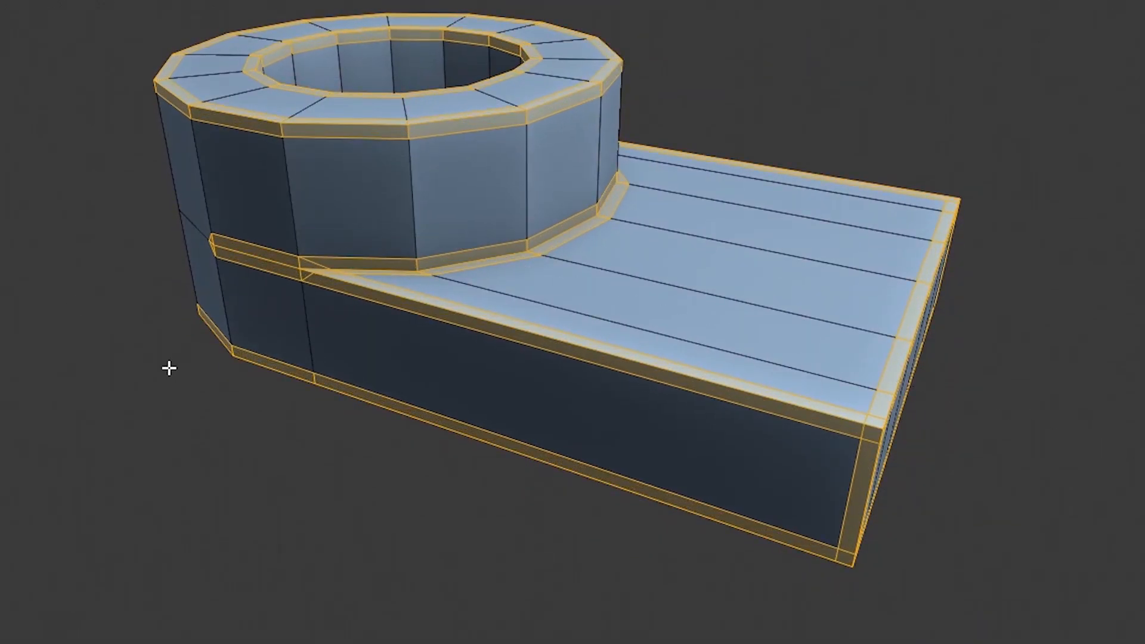
pyautogui.moveTo(183, 295); pyautogui.dragTo(526, 195, button='middle')
pyautogui.press('1')
pyautogui.scroll(3, 294, 330)
pyautogui.press('a')
pyautogui.rightClick(485, 235)
pyautogui.hotkey('ctrl', 'x')
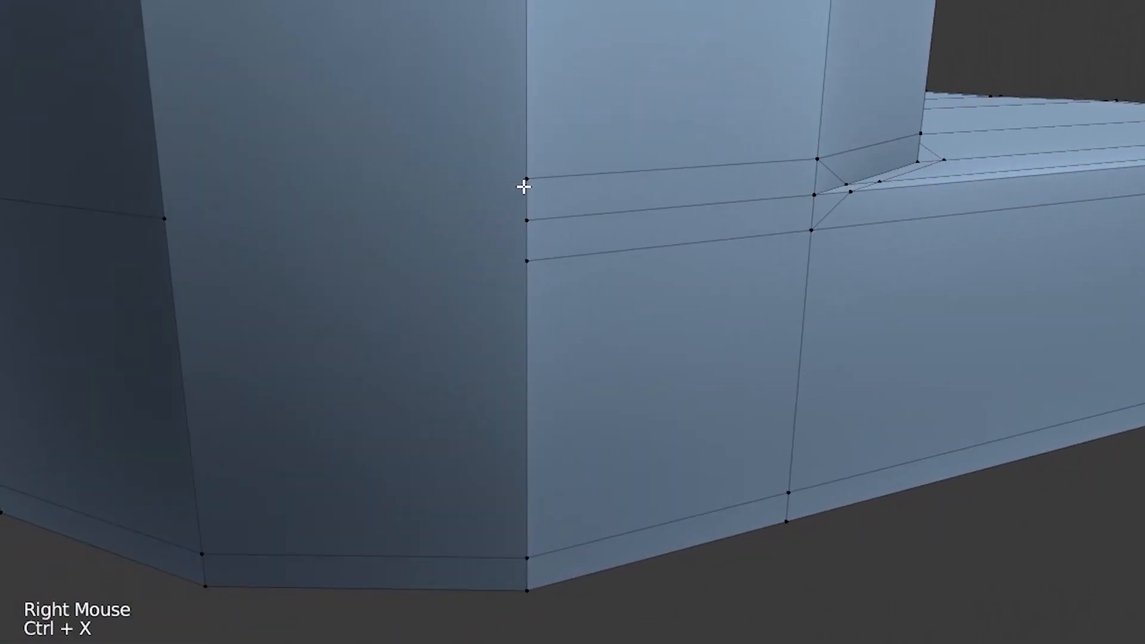
# Slide the upper and lower bevel-end vertices onto the middle one and merge the overlapping vertices across the whole mesh.
pyautogui.rightClick(524, 185)
pyautogui.press('g')
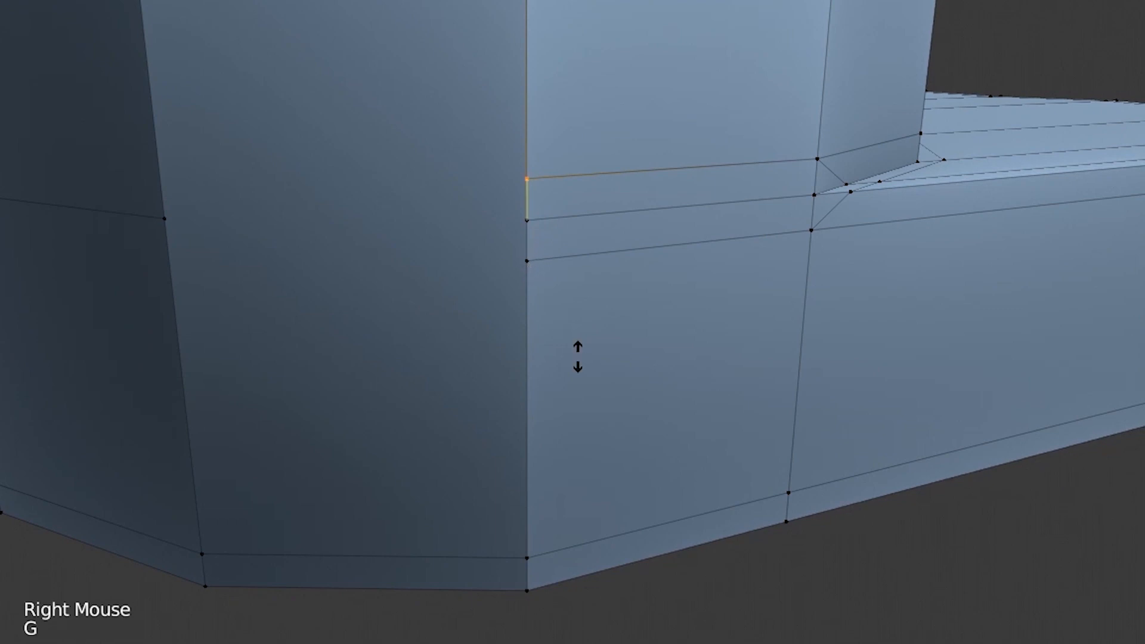
pyautogui.rightClick(532, 283)
pyautogui.press('g')
pyautogui.press('g')
pyautogui.click(661, 259)
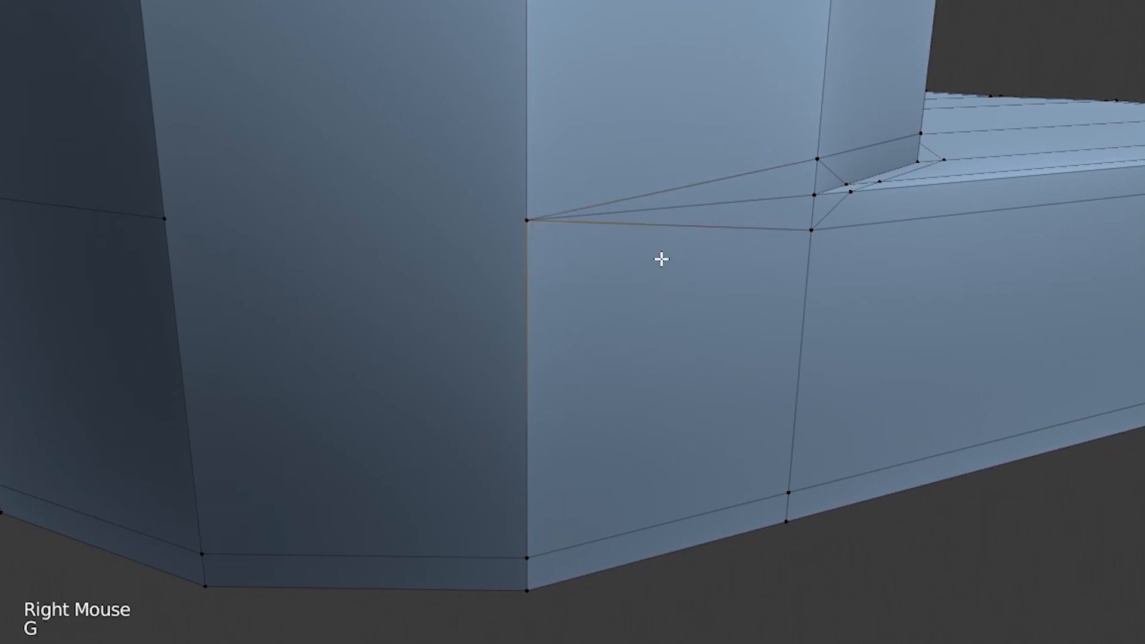
pyautogui.press('a')
pyautogui.press('a')
pyautogui.hotkey('alt', 'm')
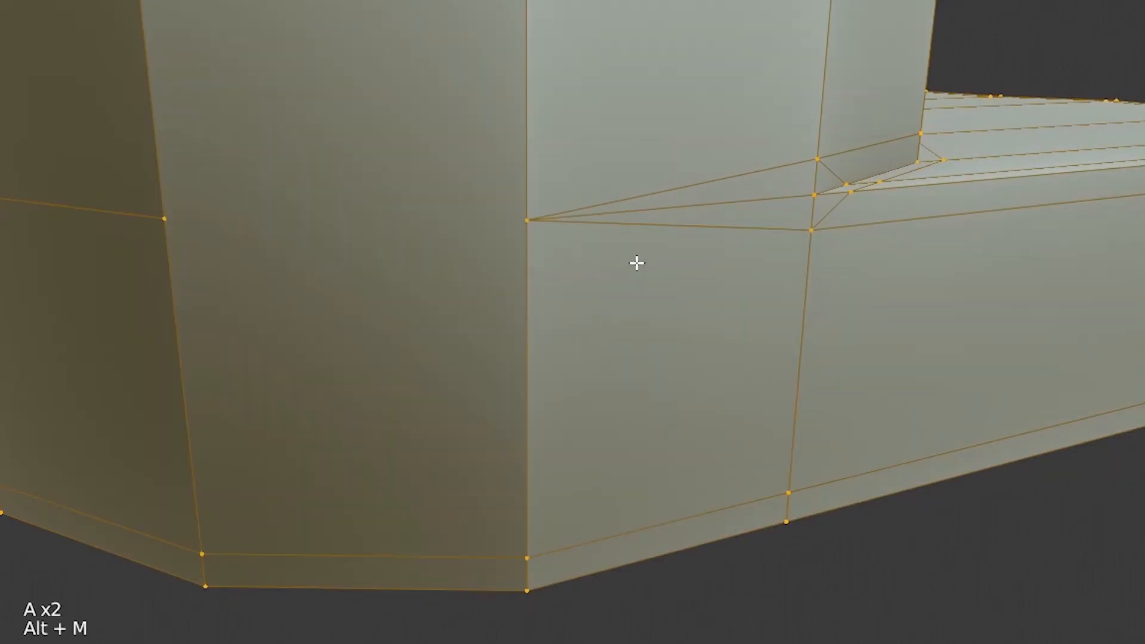
pyautogui.click(635, 262)
# Connect the merged bevel-end vertex to the neighbouring mid-height vertex on the cylinder wall with a new edge.
pyautogui.press('a')
pyautogui.rightClick(537, 238)
pyautogui.keyDown('shift'); pyautogui.rightClick(238, 281); pyautogui.keyUp('shift')
pyautogui.press('j')
# Dissolve the bevel's middle edge on the cylinder wall and the three small surplus edges where the cylinder meets the plate.
pyautogui.press('a')
pyautogui.press('2')
pyautogui.rightClick(690, 218)
pyautogui.hotkey('ctrl', 'x')
pyautogui.moveTo(861, 286); pyautogui.dragTo(535, 347, button='middle')
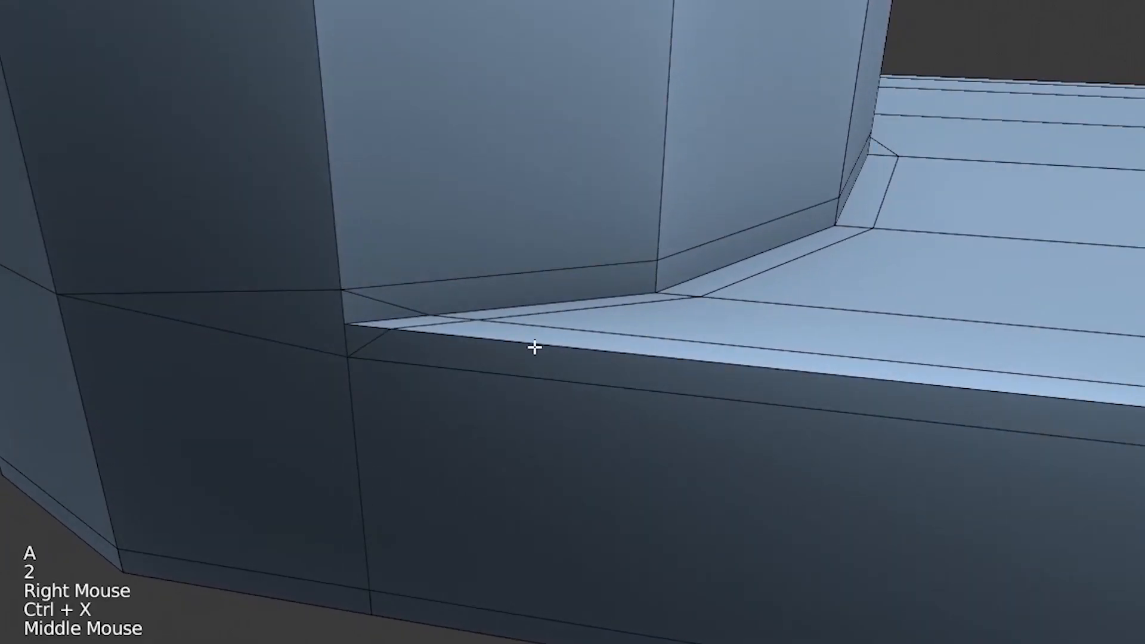
pyautogui.rightClick(404, 309)
pyautogui.hotkey('ctrl', 'x')
pyautogui.rightClick(386, 338)
pyautogui.hotkey('ctrl', 'x')
pyautogui.rightClick(466, 329)
pyautogui.hotkey('ctrl', 'x')
pyautogui.moveTo(465, 330); pyautogui.dragTo(123, 332, button='middle')
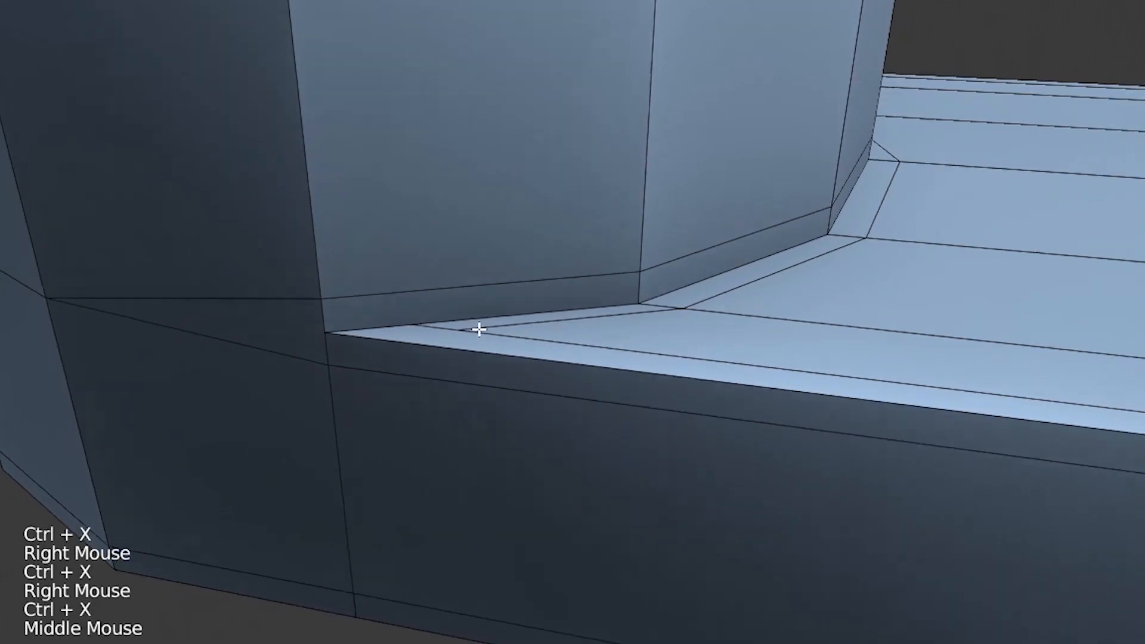
# Slide the bevel vertex near the cylinder-plate junction and merge the vertices lassoed there in wireframe display.
pyautogui.press('1')
pyautogui.rightClick(253, 376)
pyautogui.press('g')
pyautogui.press('a')
pyautogui.press('z')
pyautogui.keyDown('ctrl'); pyautogui.click(46, 320); pyautogui.keyUp('ctrl')
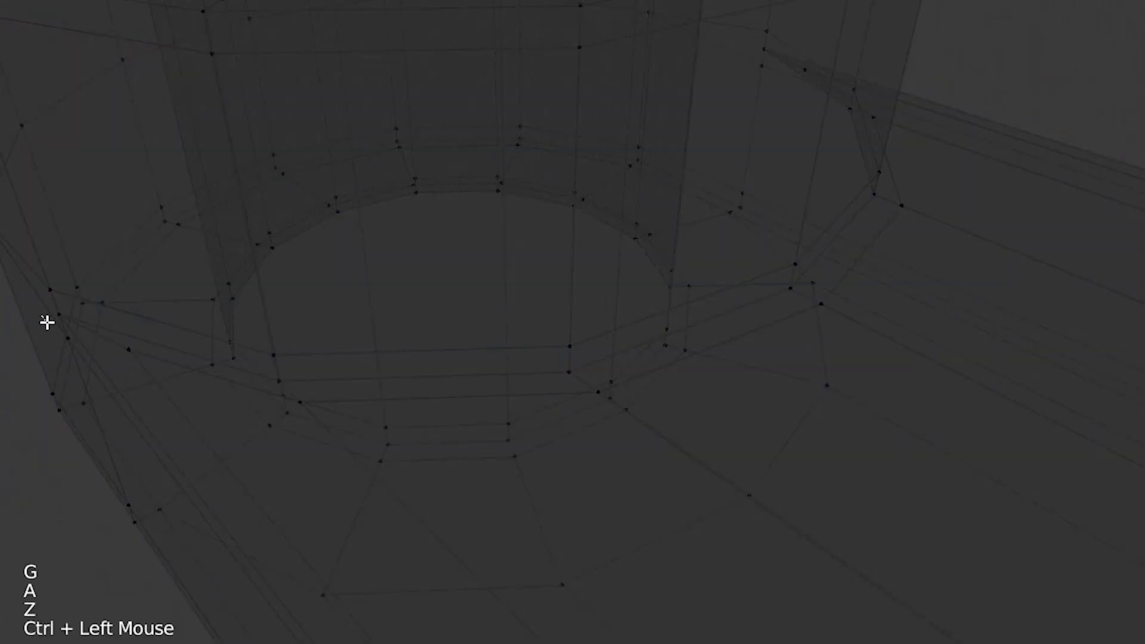
pyautogui.hotkey('alt', 'm')
pyautogui.click(337, 365)
pyautogui.press('z')
pyautogui.press('a')
# Cut a small rectangular loop into the cylinder's side face beside the plate junction, starting from the lower bevel vertex.
pyautogui.scroll(-2, 310, 393)
pyautogui.press('2')
pyautogui.moveTo(318, 393); pyautogui.dragTo(384, 386, button='middle')
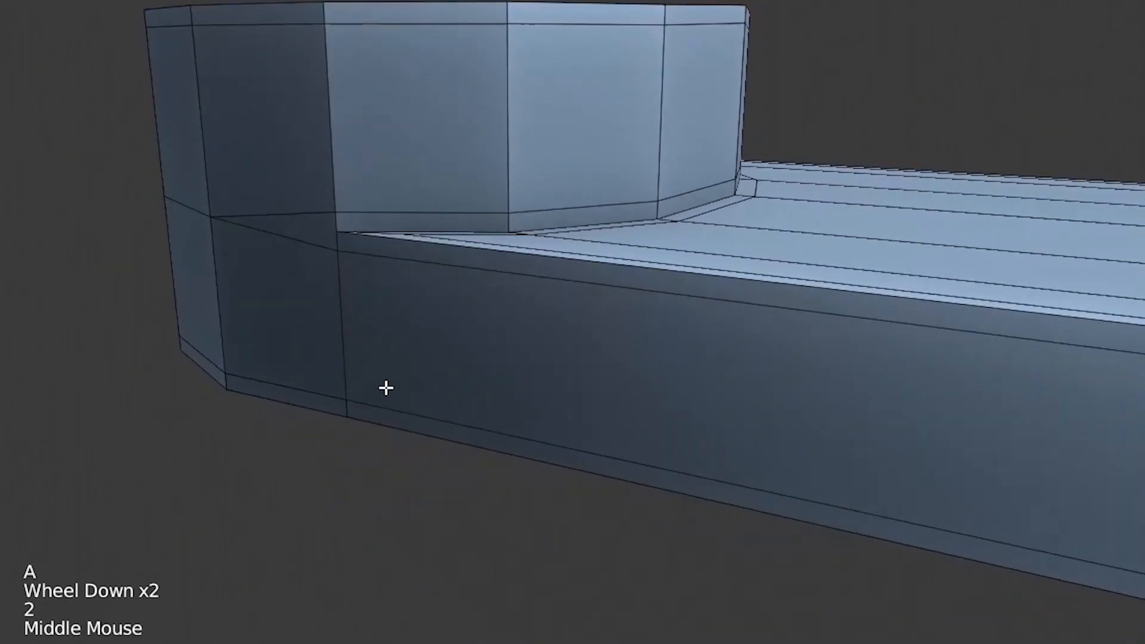
pyautogui.scroll(-2, 480, 378)
pyautogui.moveTo(481, 378); pyautogui.dragTo(473, 334, button='middle')
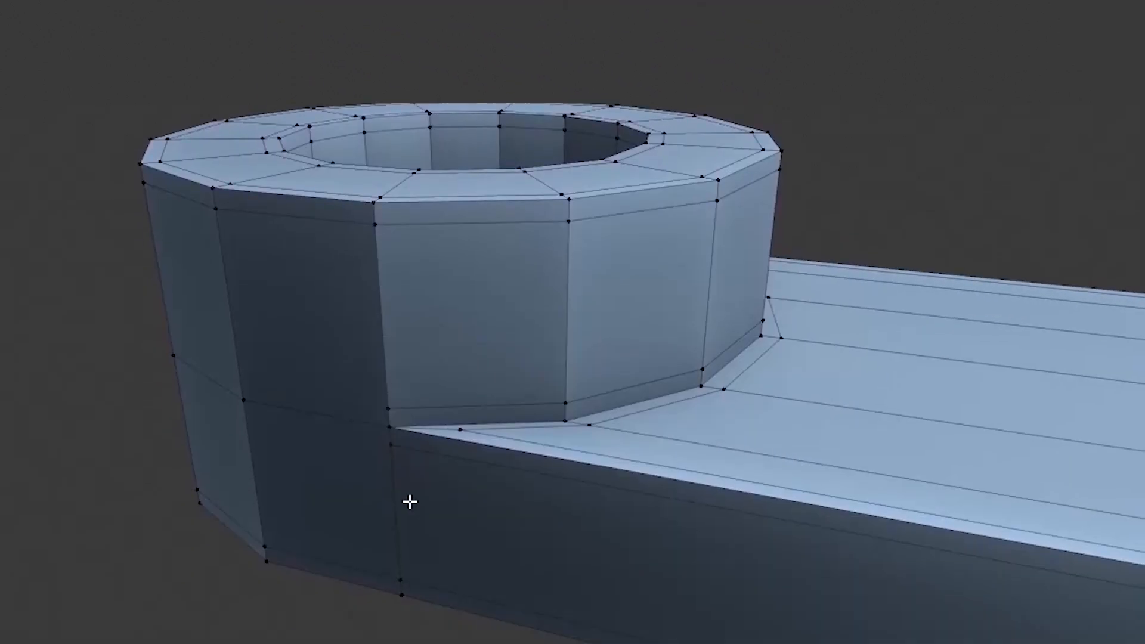
pyautogui.press('k')
pyautogui.click(393, 337)
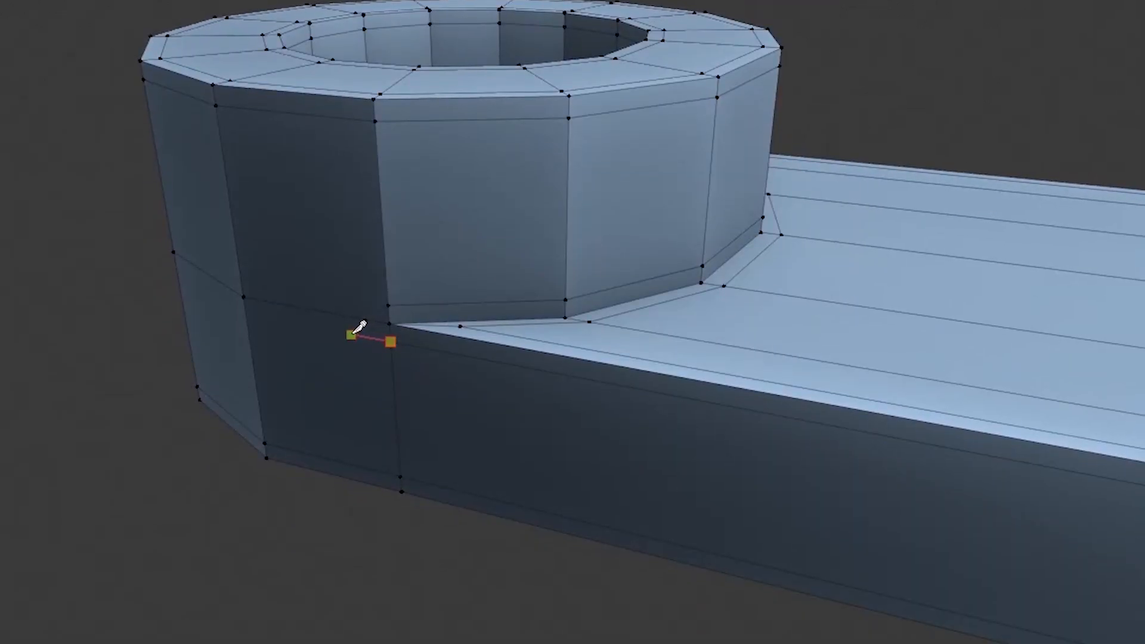
pyautogui.click(350, 302)
# Connect the cut's upper corner to the cylinder's top bevel vertex and its lower corner to the bottom bevel vertex.
pyautogui.rightClick(370, 289)
pyautogui.keyDown('shift'); pyautogui.rightClick(247, 130); pyautogui.keyUp('shift')
pyautogui.press('j')
pyautogui.rightClick(334, 344)
pyautogui.keyDown('shift'); pyautogui.rightClick(277, 431); pyautogui.keyUp('shift')
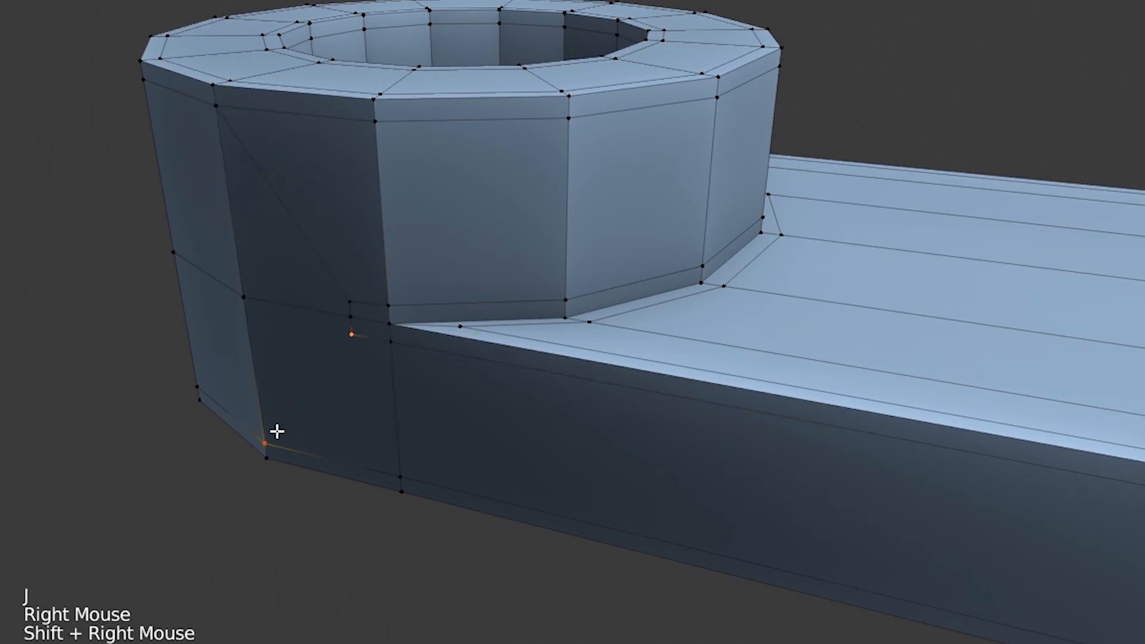
pyautogui.press('j')
pyautogui.press('3')
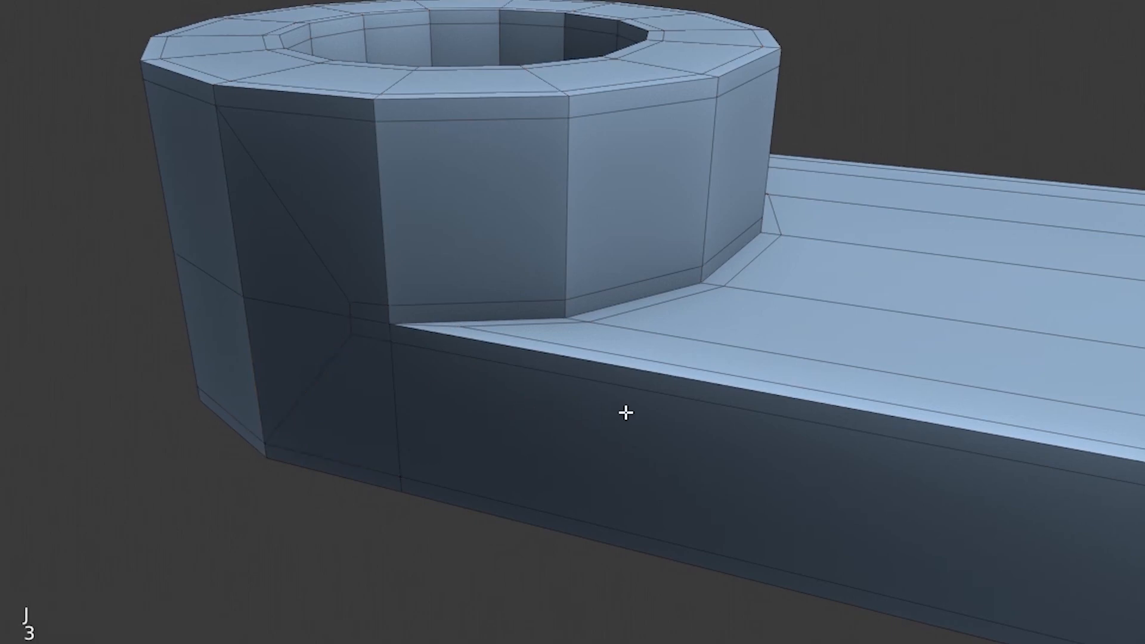
pyautogui.keyDown('ctrl'); pyautogui.moveTo(638, 412); pyautogui.dragTo(585, 520, button='middle'); pyautogui.keyUp('ctrl')
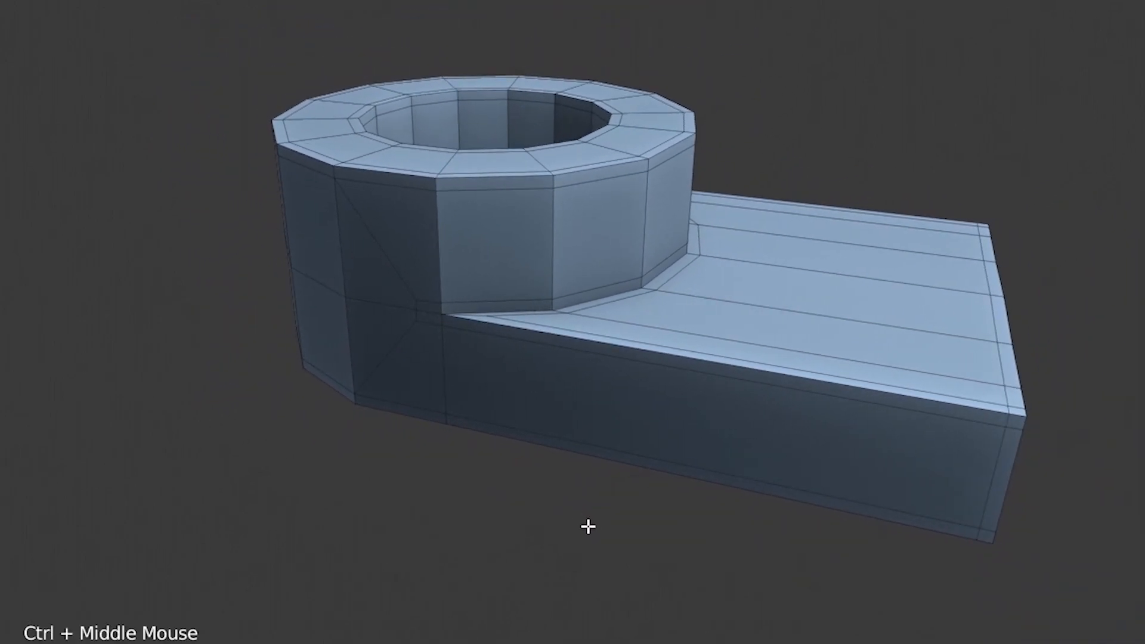
pyautogui.press('2')
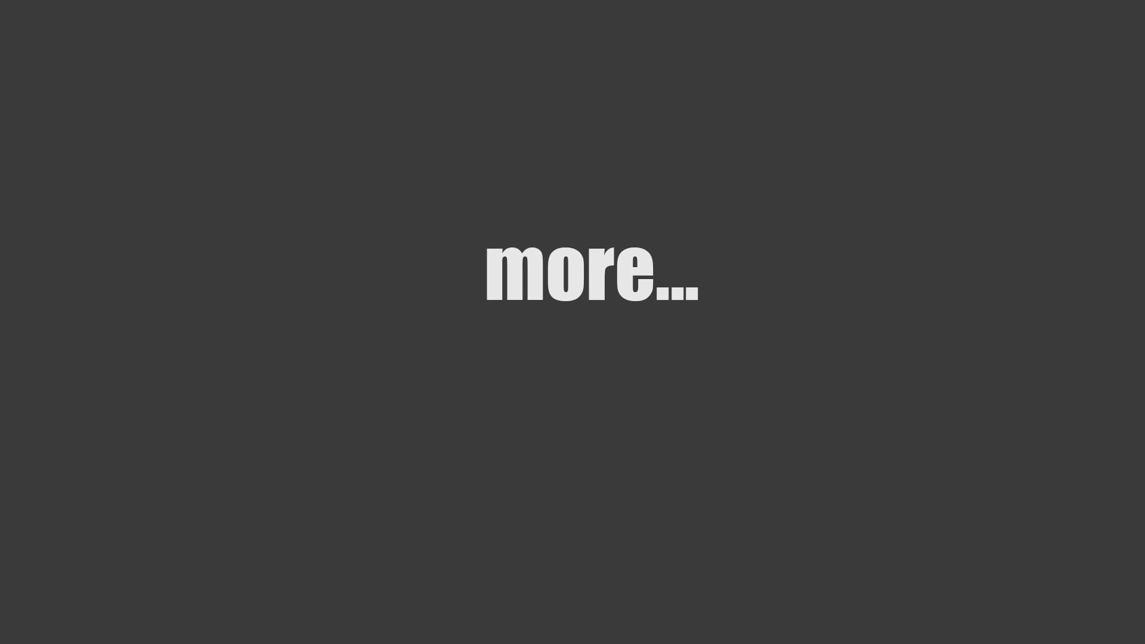